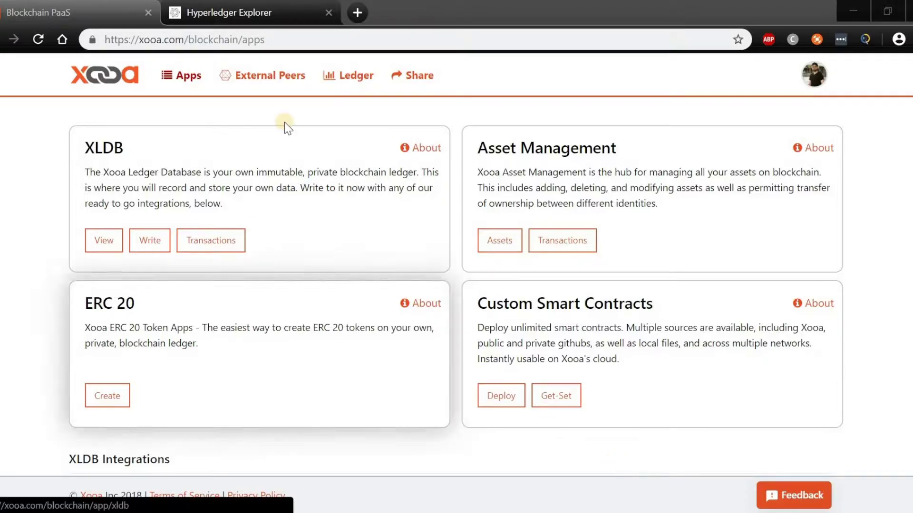
Step: Go to the External Peers page listing the three observing peers under My Ledger
{"action": "left_click", "coordinate": [282, 84]}
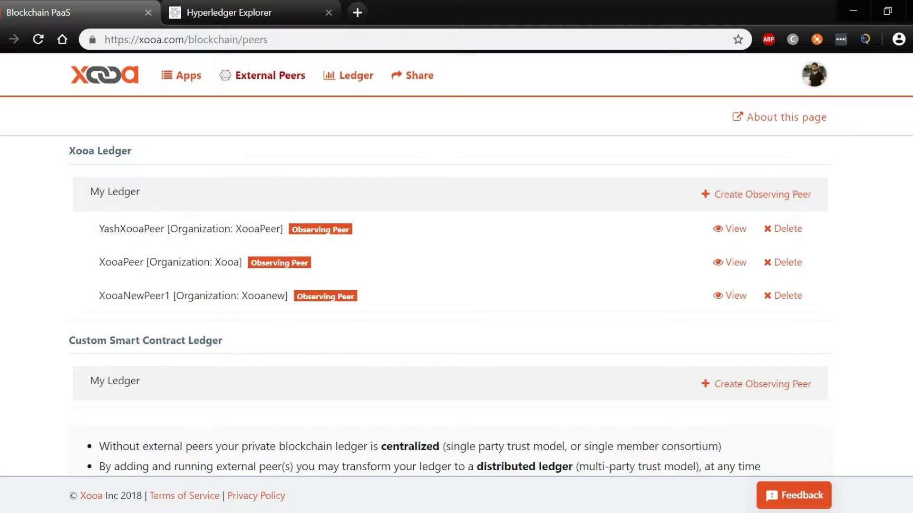
Step: Glance at Hyperledger Explorer, then start a new observing peer under Xooa Ledger's My Ledger
{"action": "scroll", "coordinate": [456, 286], "scroll_direction": "down", "scroll_amount": 1}
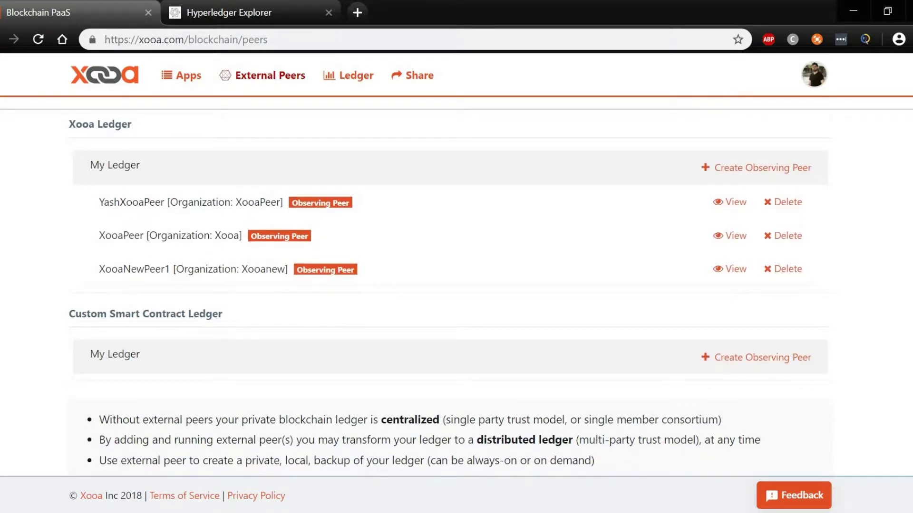
{"action": "scroll", "coordinate": [456, 285], "scroll_direction": "up", "scroll_amount": 1}
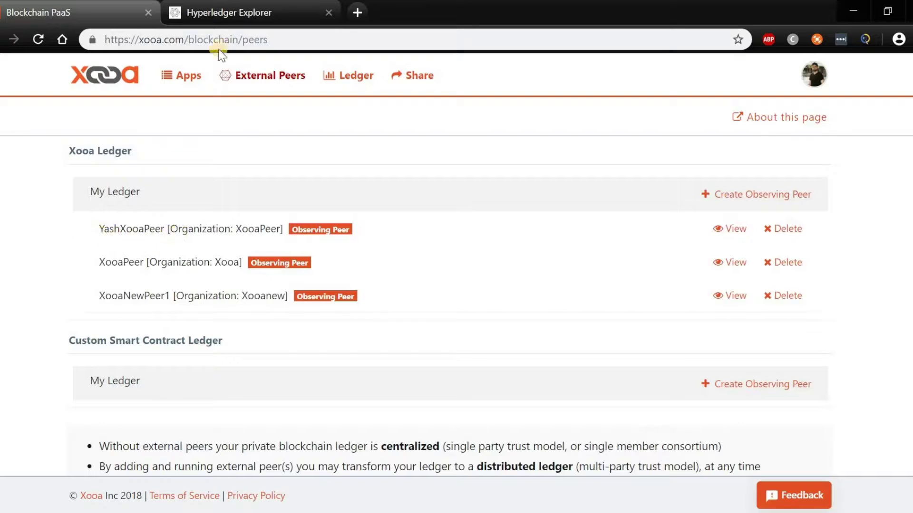
{"action": "left_click", "coordinate": [244, 14]}
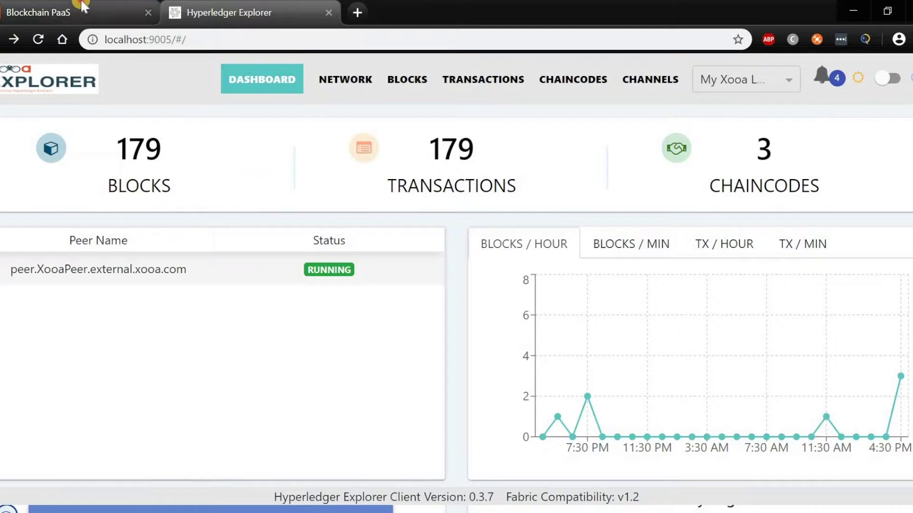
{"action": "left_click", "coordinate": [39, 13]}
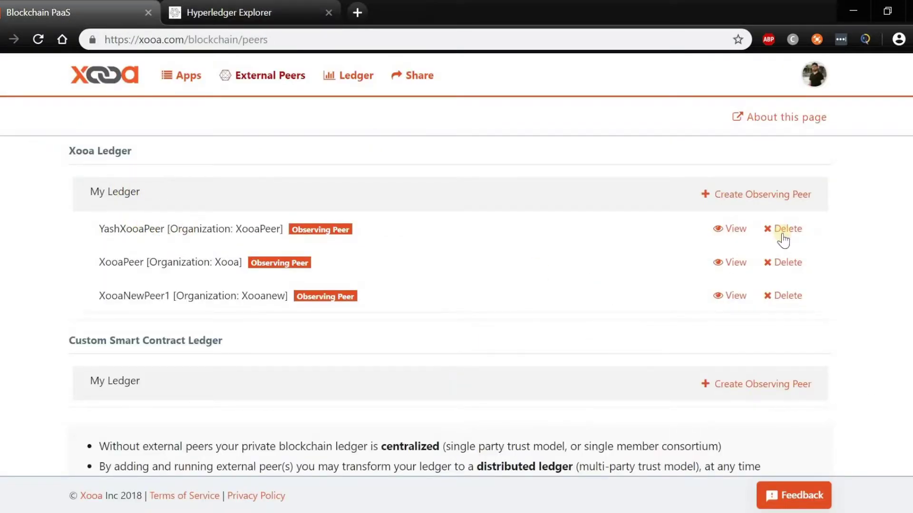
{"action": "left_click", "coordinate": [790, 199]}
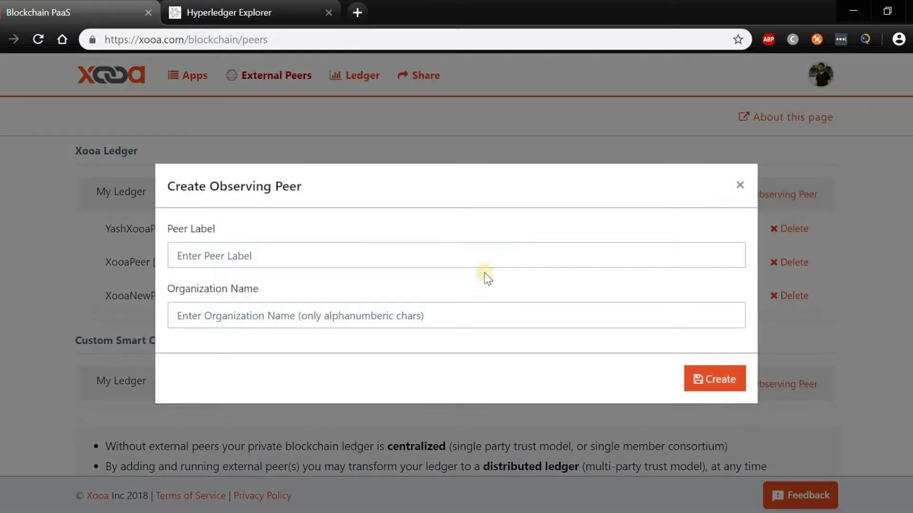
Step: Create observing peer with label XooaNewPeer2 and organization name Xooa2
{"action": "left_click", "coordinate": [485, 265]}
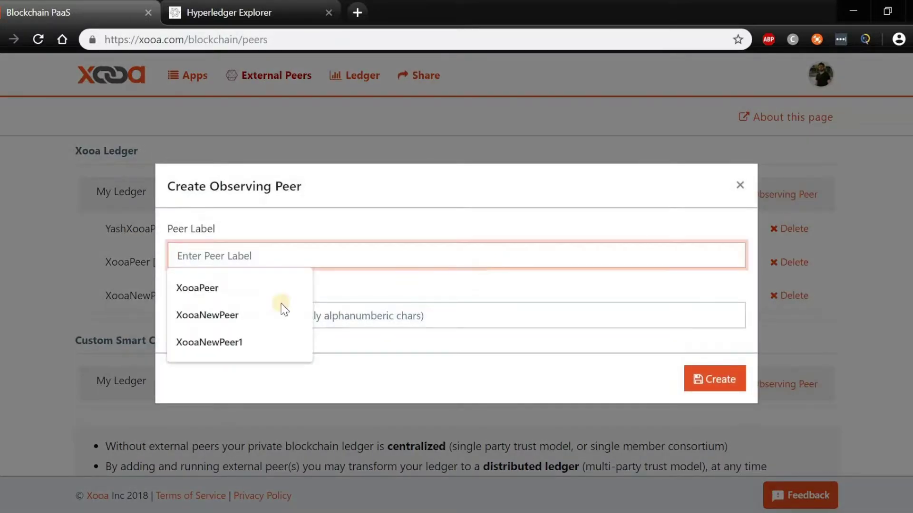
{"action": "left_click", "coordinate": [247, 349]}
{"action": "left_click", "coordinate": [297, 274]}
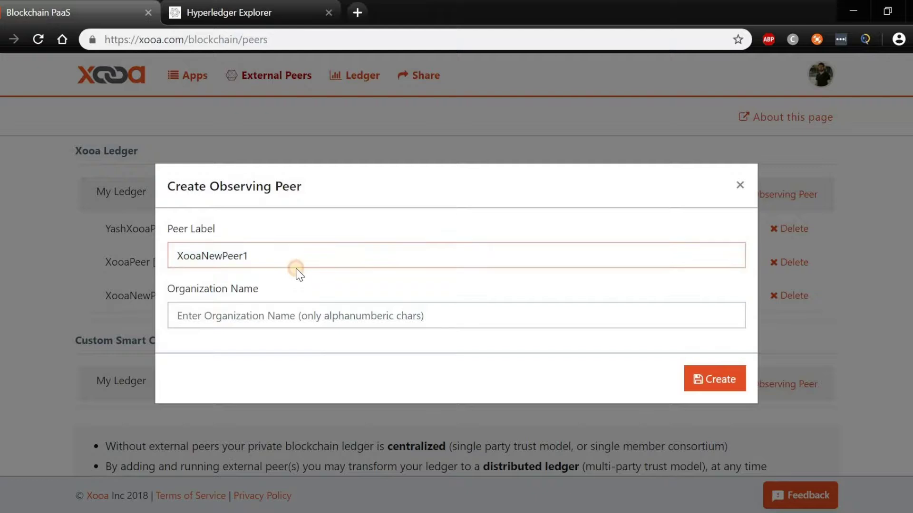
{"action": "left_click", "coordinate": [289, 261]}
{"action": "key", "text": "BackSpace"}
{"action": "type", "text": "2"}
{"action": "left_click", "coordinate": [274, 318]}
{"action": "type", "text": "Xooo"}
{"action": "key", "text": "BackSpace"}
{"action": "type", "text": "a2"}
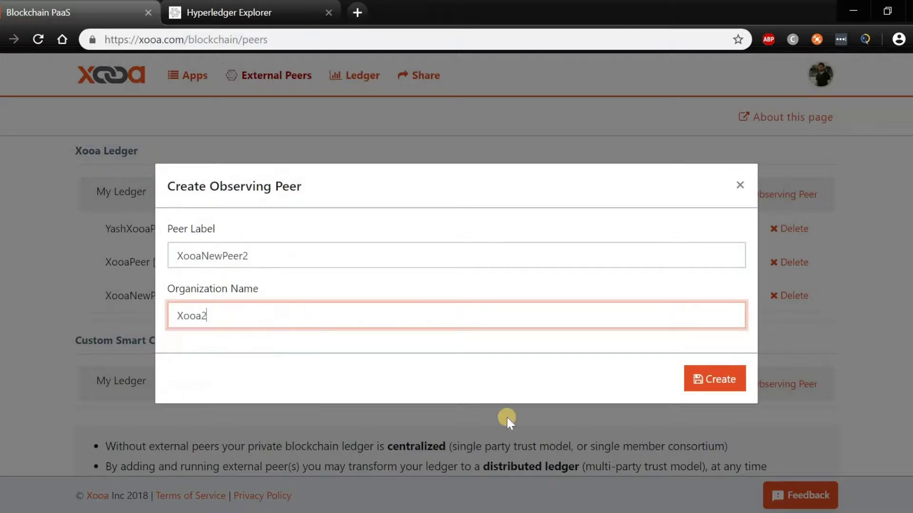
{"action": "left_click", "coordinate": [723, 380]}
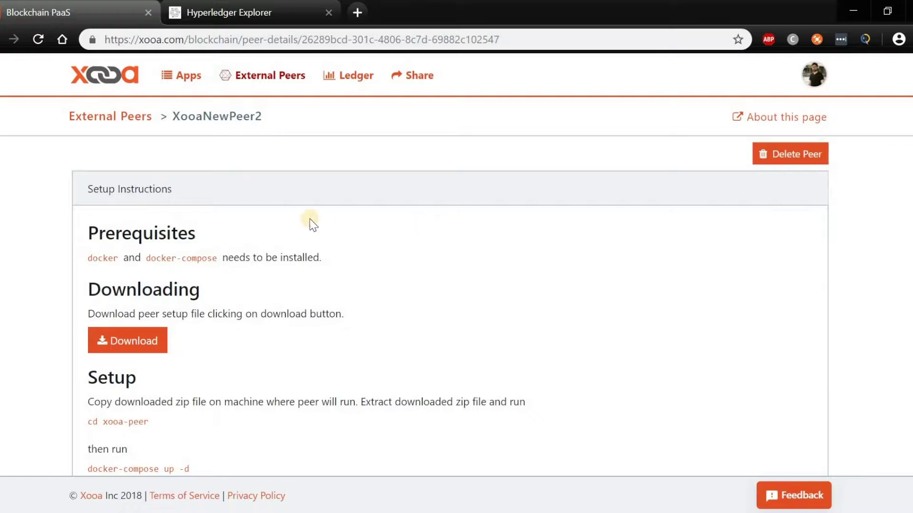
Step: Download XooaNewPeer2's peer setup file and check it landed in the YashXooa folder
{"action": "scroll", "coordinate": [457, 286], "scroll_direction": "down", "scroll_amount": 1}
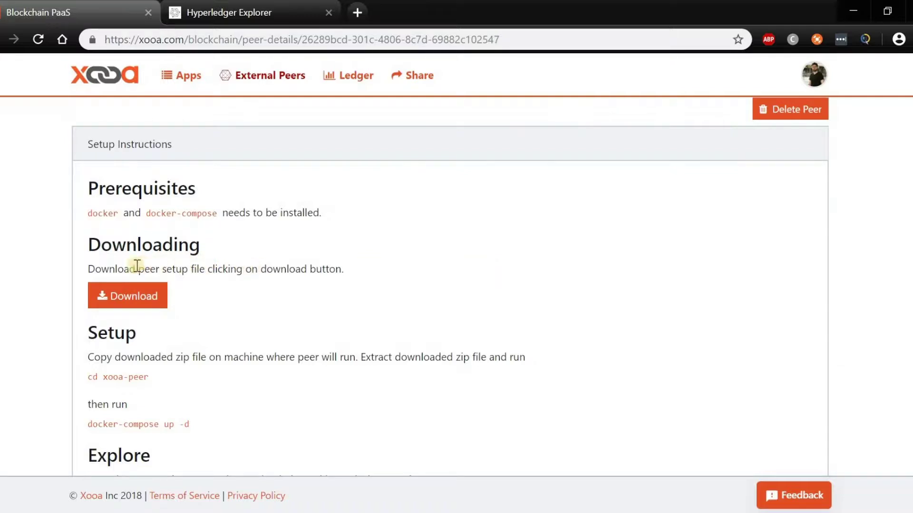
{"action": "left_click", "coordinate": [141, 299]}
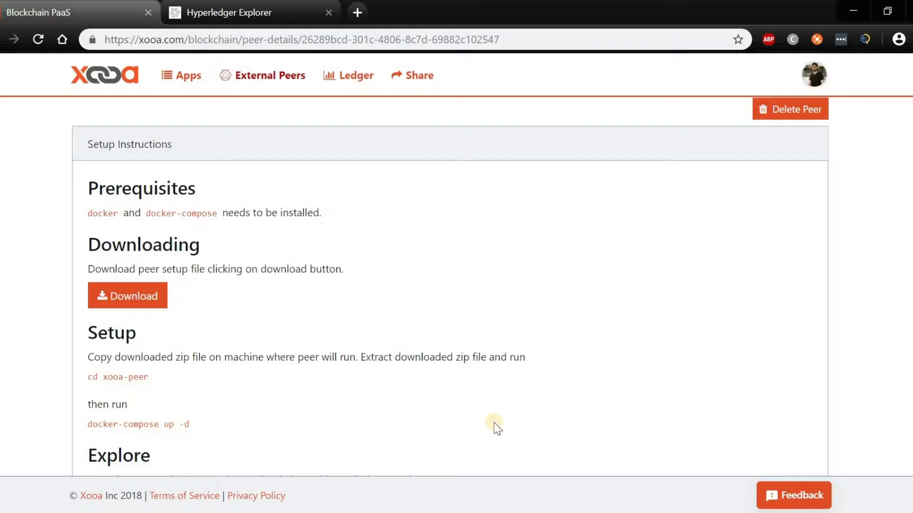
{"action": "scroll", "coordinate": [896, 258], "scroll_direction": "down", "scroll_amount": 2}
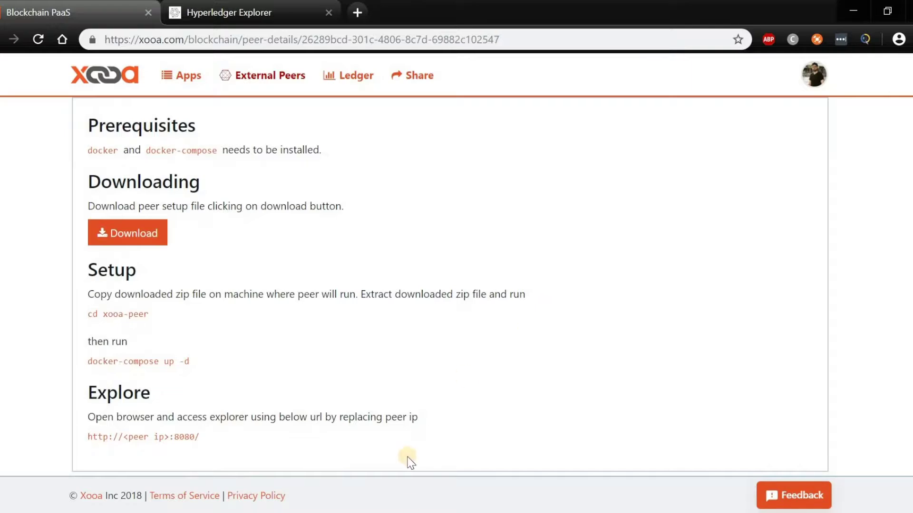
{"action": "left_click", "coordinate": [456, 512]}
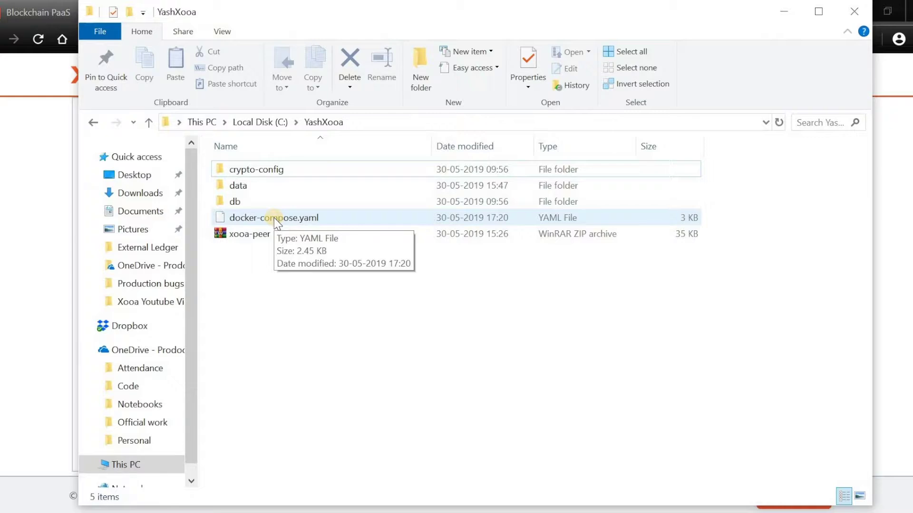
{"action": "left_click", "coordinate": [36, 199]}
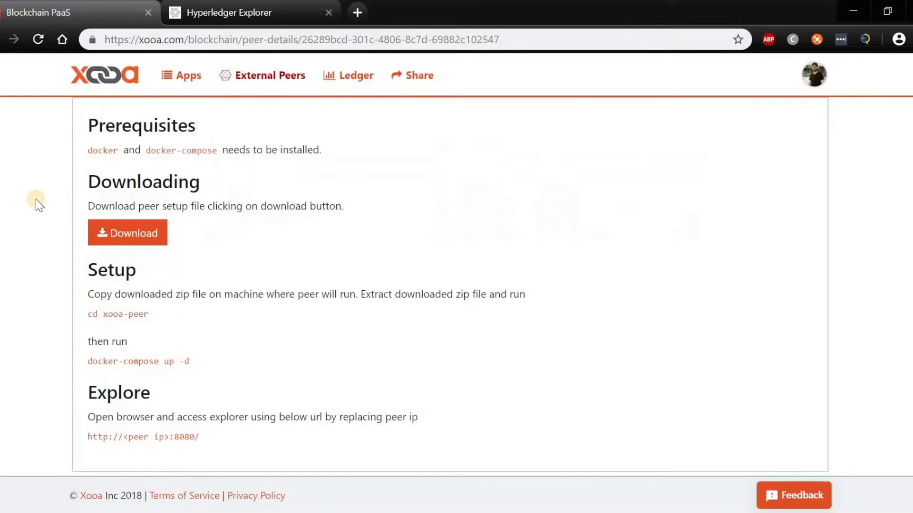
{"action": "scroll", "coordinate": [377, 201], "scroll_direction": "up", "scroll_amount": 3}
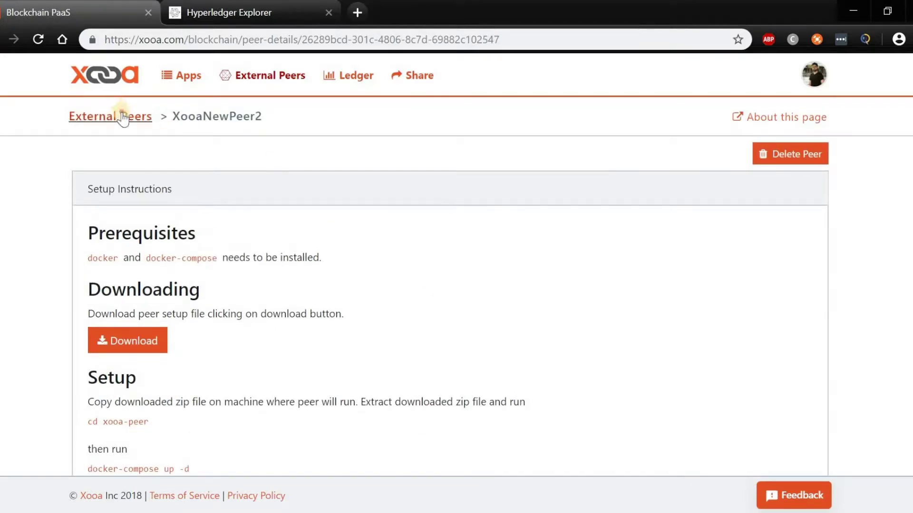
Step: Check XooaNewPeer2 in the peer list, view YashXooaPeer's details, then open the Explorer dashboard
{"action": "left_click", "coordinate": [121, 114]}
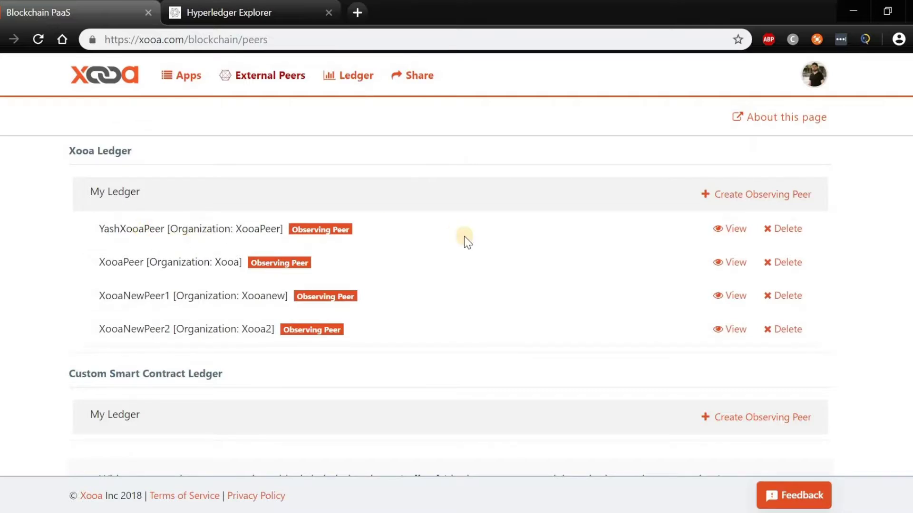
{"action": "left_click", "coordinate": [715, 229]}
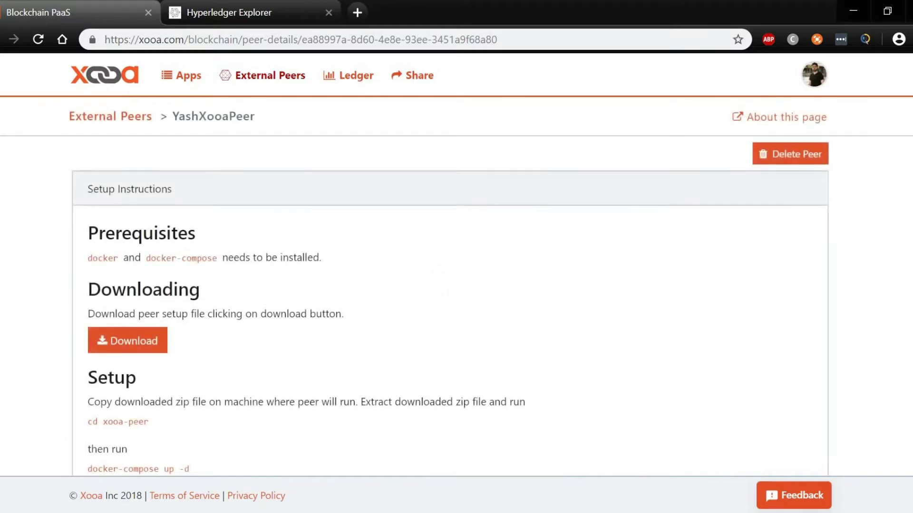
{"action": "scroll", "coordinate": [370, 227], "scroll_direction": "down", "scroll_amount": 3}
{"action": "scroll", "coordinate": [370, 226], "scroll_direction": "up", "scroll_amount": 3}
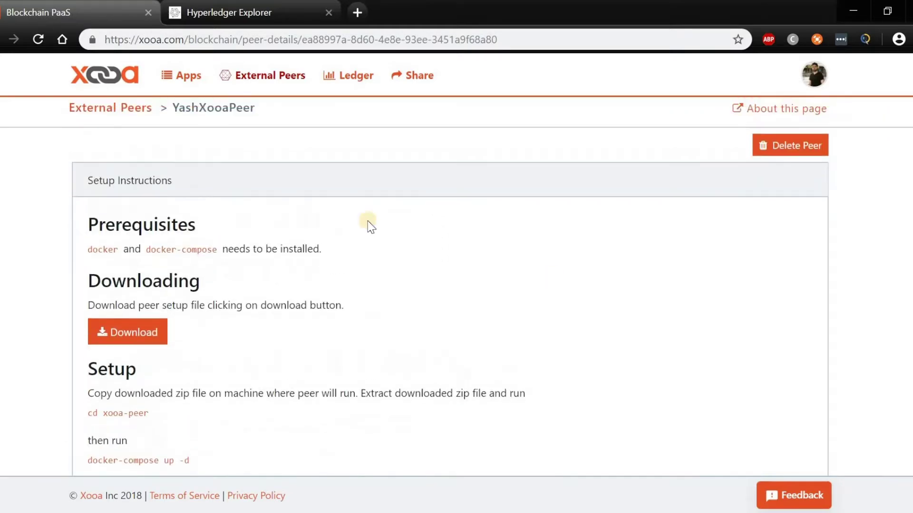
{"action": "left_click", "coordinate": [242, 9]}
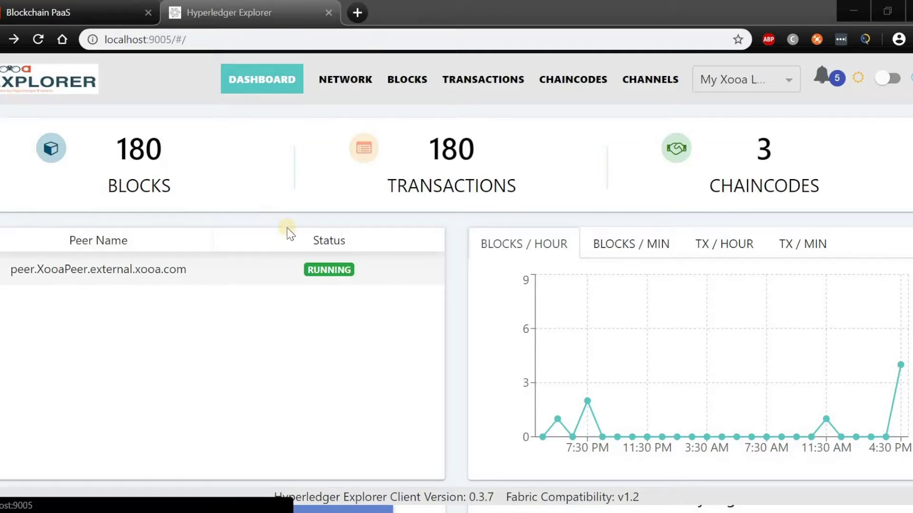
Step: Check the docker-compose container output in cmd, then return to YashXooaPeer's setup page
{"action": "key", "text": "alt+Tab"}
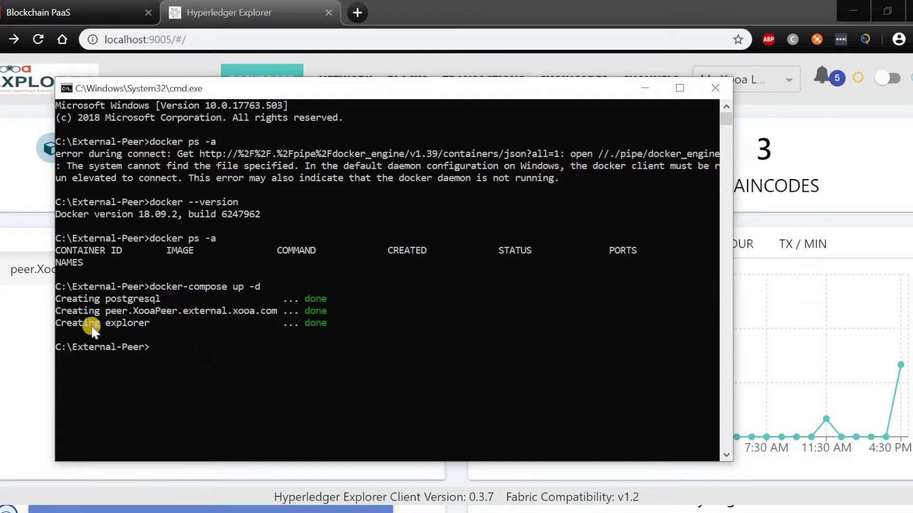
{"action": "left_click", "coordinate": [6, 220]}
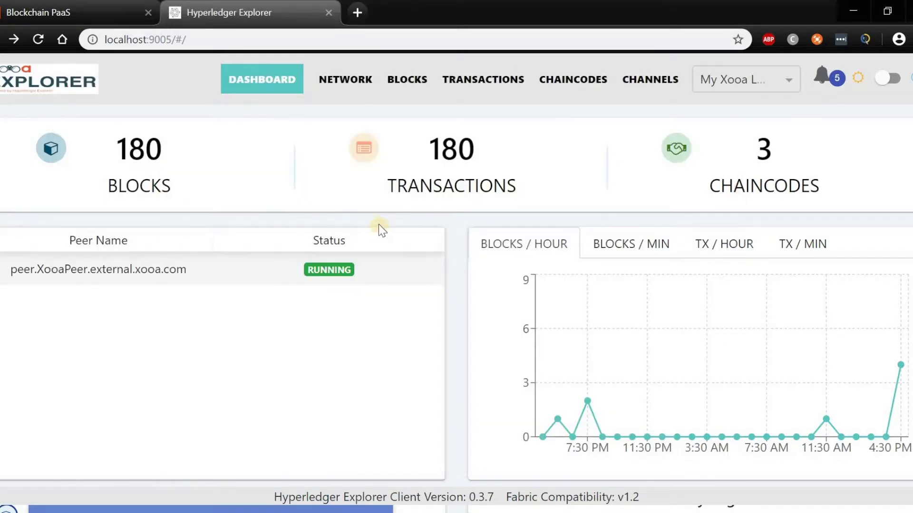
{"action": "left_click", "coordinate": [103, 6]}
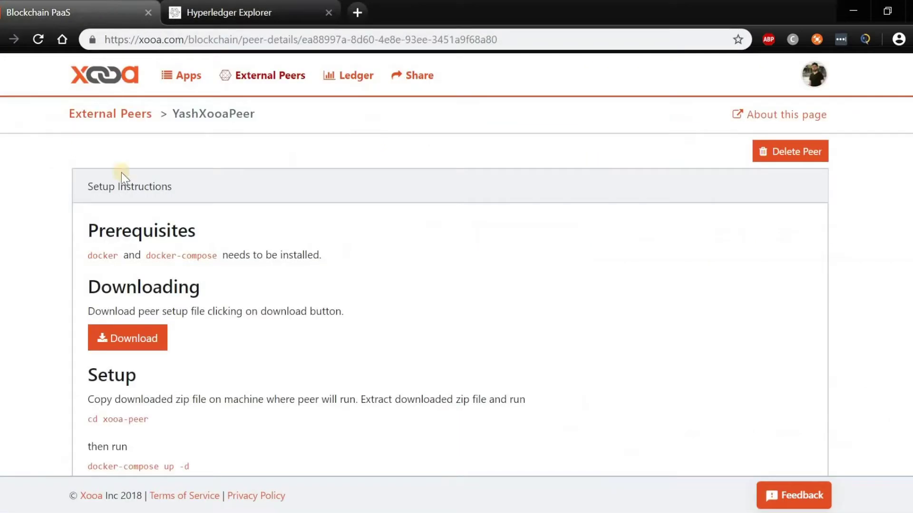
Step: Open the XLDB app's Transactions tab, which shows no transactions for 05/31/2019
{"action": "left_click", "coordinate": [183, 81]}
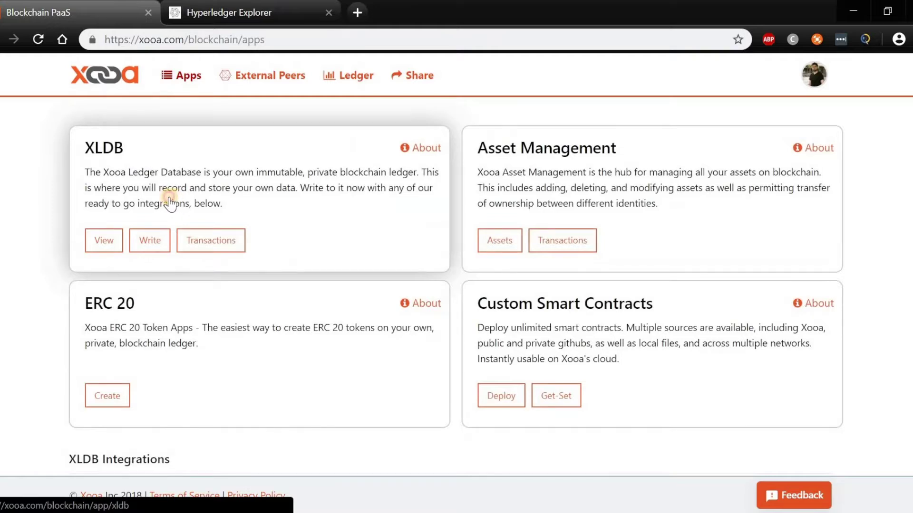
{"action": "left_click", "coordinate": [170, 200]}
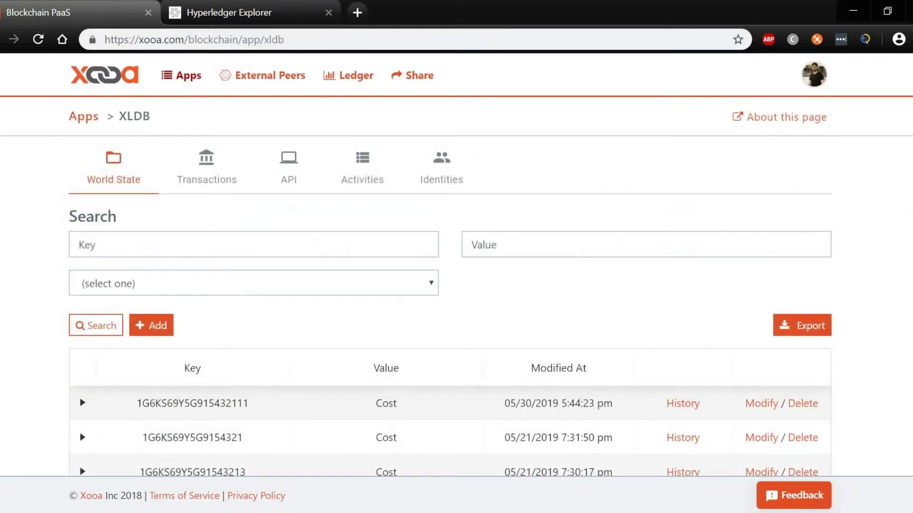
{"action": "scroll", "coordinate": [910, 211], "scroll_direction": "down", "scroll_amount": 2}
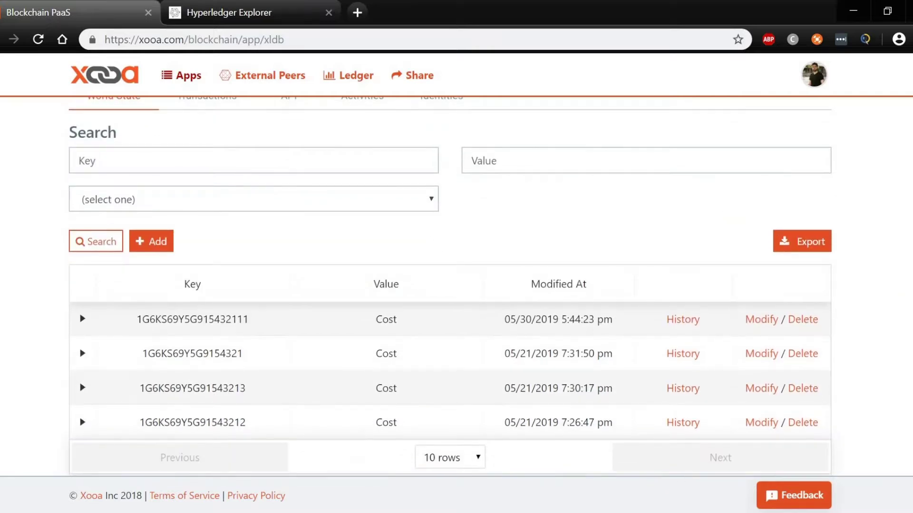
{"action": "scroll", "coordinate": [315, 234], "scroll_direction": "up", "scroll_amount": 2}
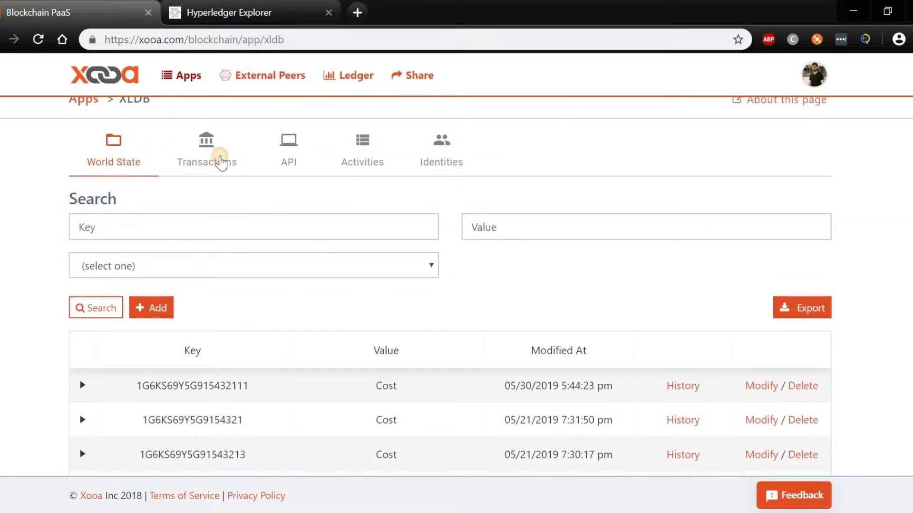
{"action": "left_click", "coordinate": [221, 163]}
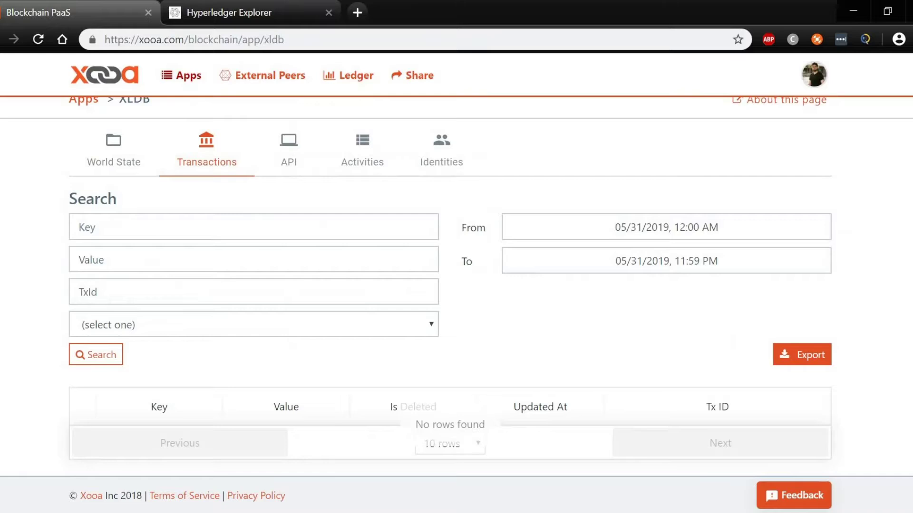
{"action": "scroll", "coordinate": [449, 285], "scroll_direction": "down", "scroll_amount": 1}
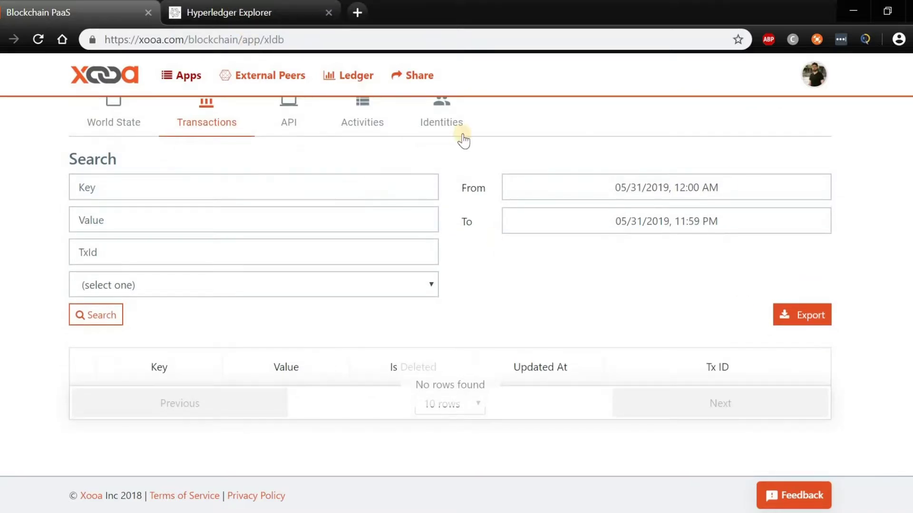
{"action": "scroll", "coordinate": [395, 98], "scroll_direction": "up", "scroll_amount": 2}
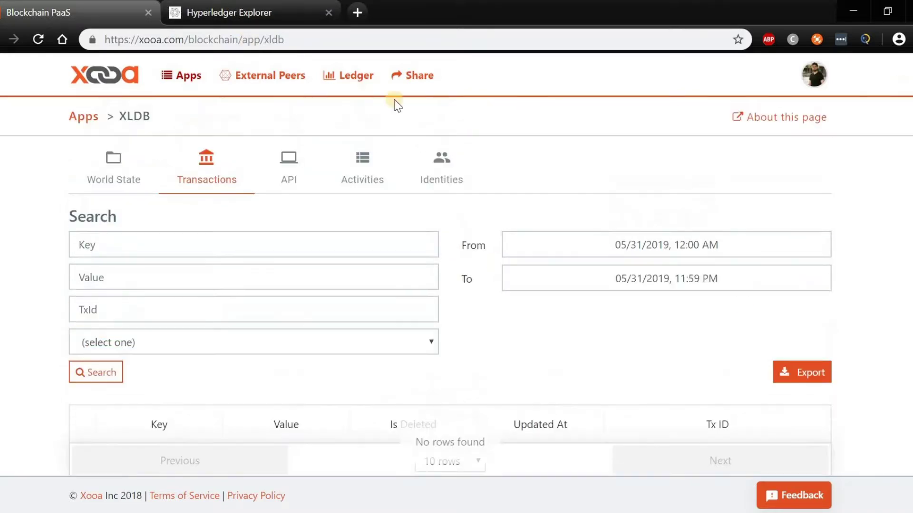
{"action": "left_click", "coordinate": [346, 76]}
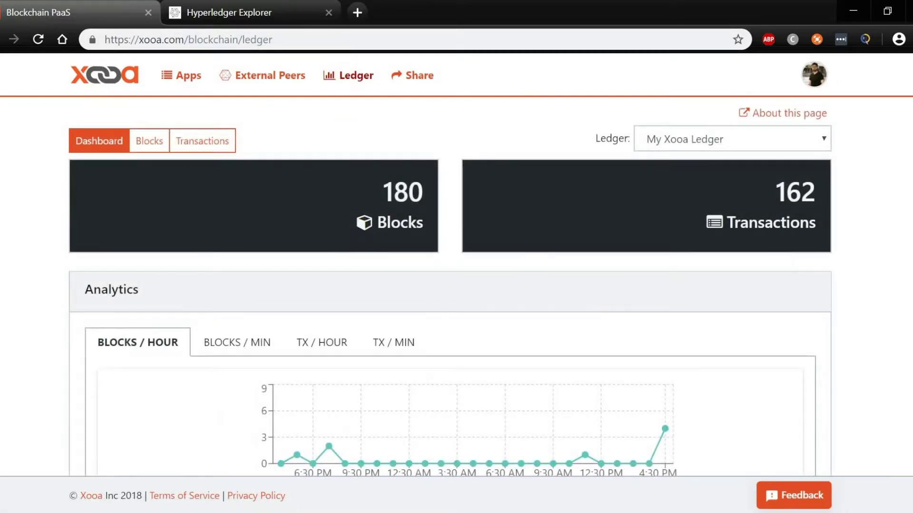
{"action": "scroll", "coordinate": [450, 287], "scroll_direction": "down", "scroll_amount": 9}
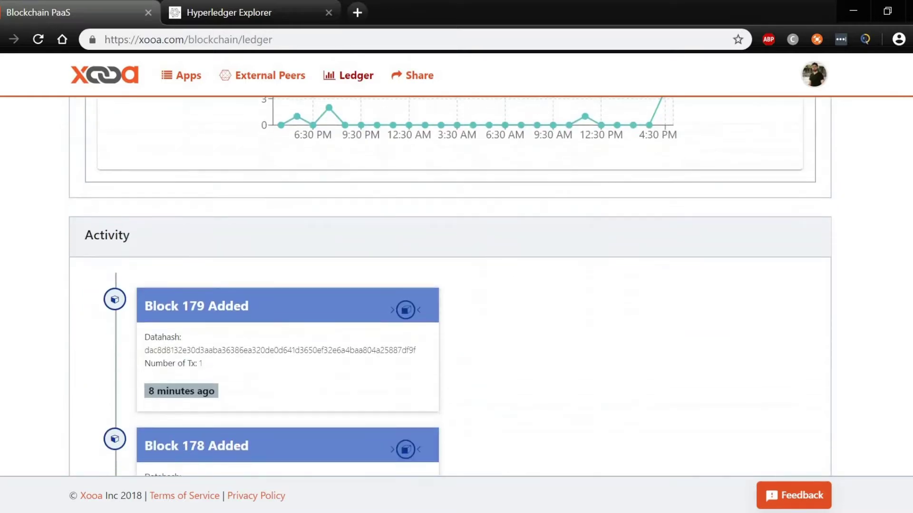
{"action": "scroll", "coordinate": [434, 222], "scroll_direction": "down", "scroll_amount": 4}
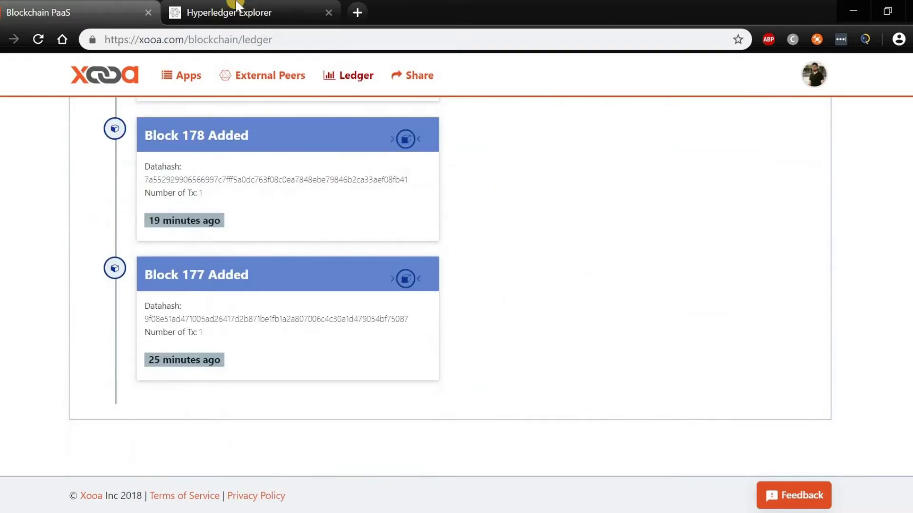
Step: Review the Explorer dashboard, then view the Network page showing XooaPeer at ledger height 180
{"action": "left_click", "coordinate": [233, 10]}
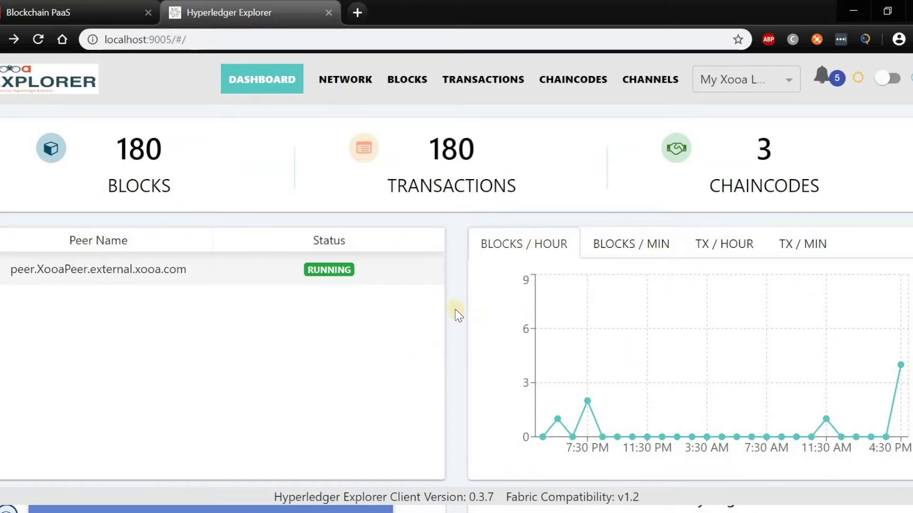
{"action": "scroll", "coordinate": [454, 312], "scroll_direction": "down", "scroll_amount": 5}
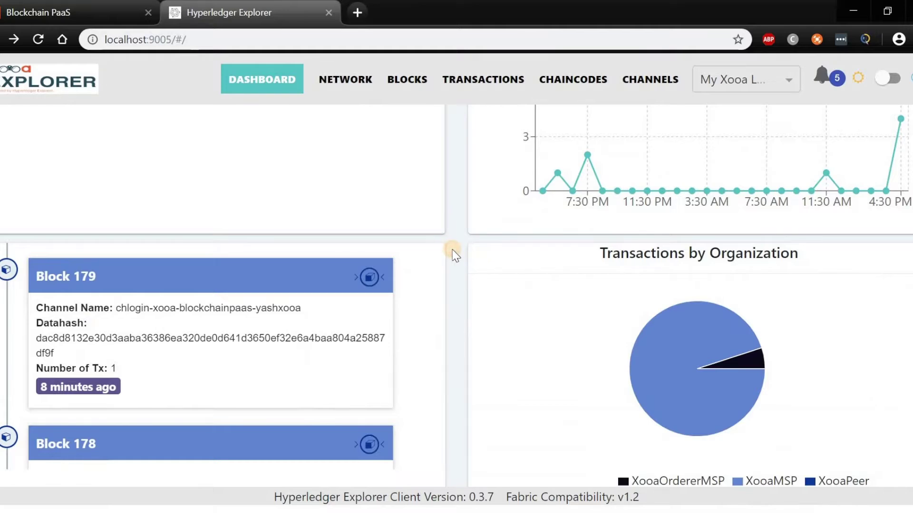
{"action": "scroll", "coordinate": [455, 256], "scroll_direction": "up", "scroll_amount": 5}
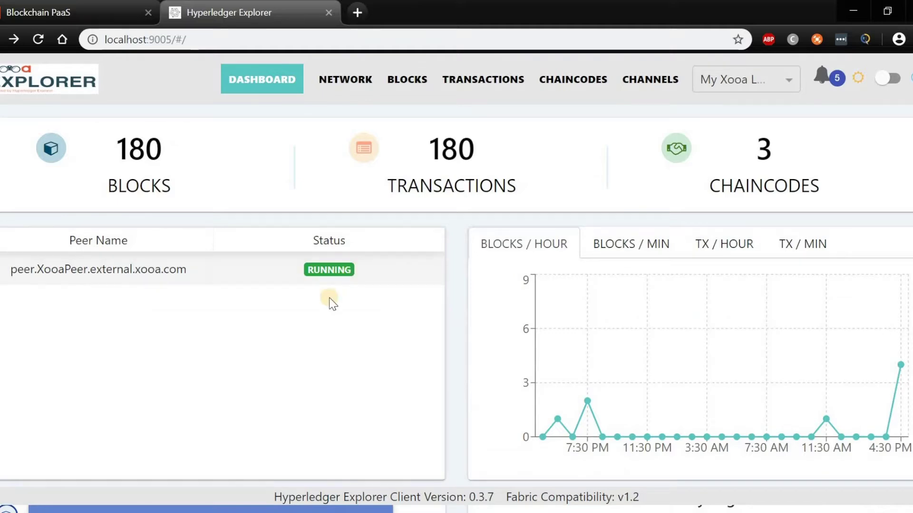
{"action": "left_click", "coordinate": [333, 82]}
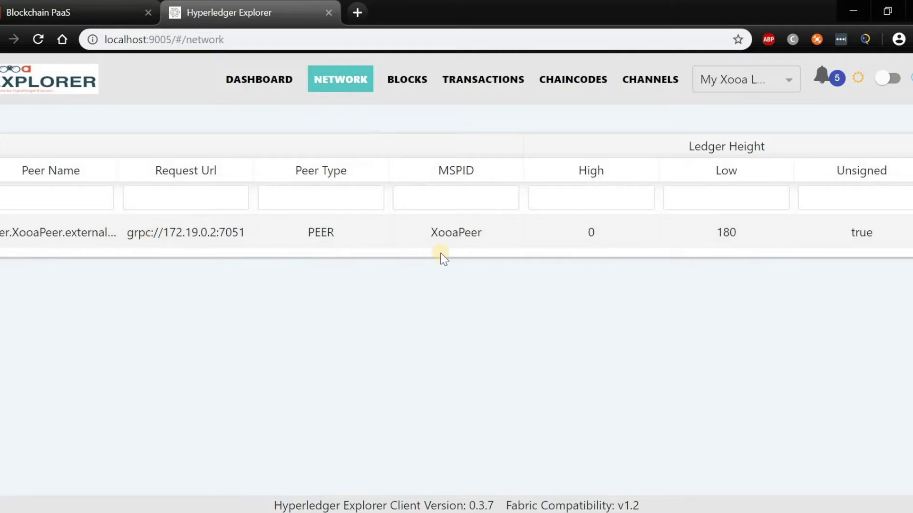
Step: Browse Blocks, Transactions, Chaincodes and Channels, and clear the block notifications to 0
{"action": "left_click", "coordinate": [403, 80]}
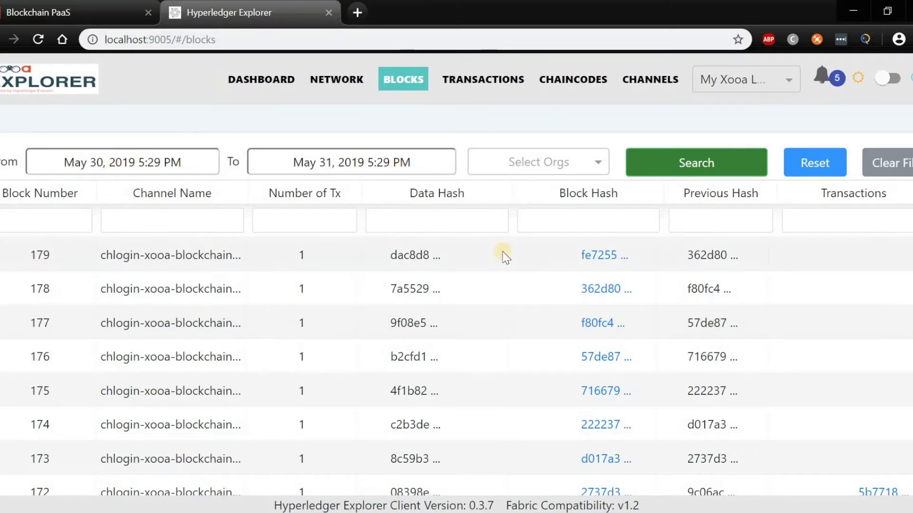
{"action": "scroll", "coordinate": [912, 340], "scroll_direction": "down", "scroll_amount": 5}
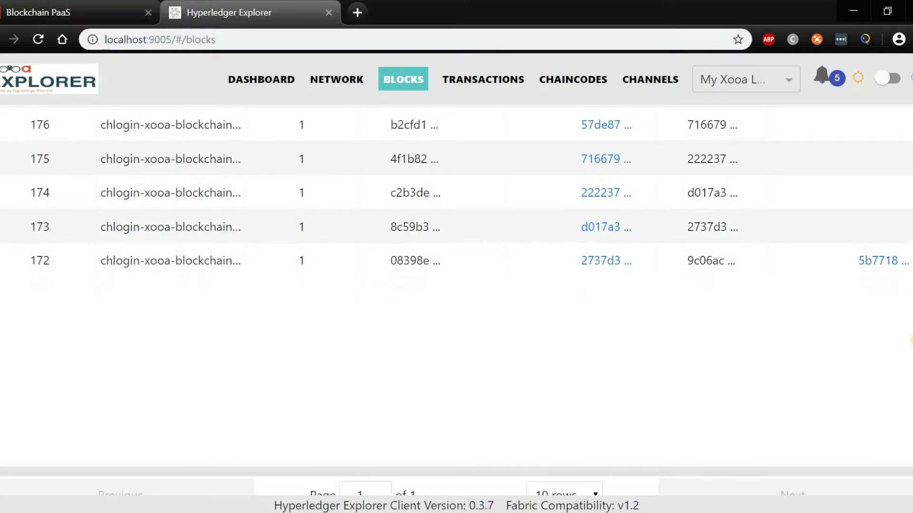
{"action": "scroll", "coordinate": [911, 341], "scroll_direction": "up", "scroll_amount": 5}
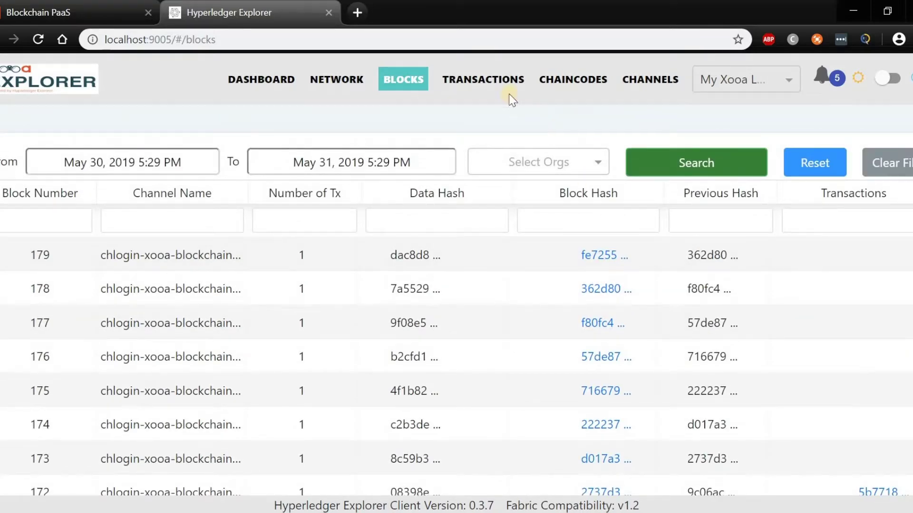
{"action": "left_click", "coordinate": [496, 82]}
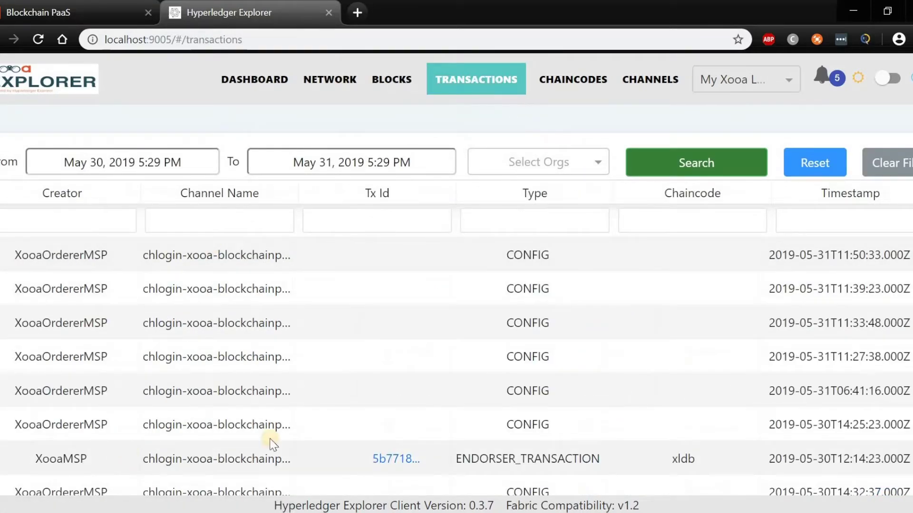
{"action": "left_click", "coordinate": [570, 79]}
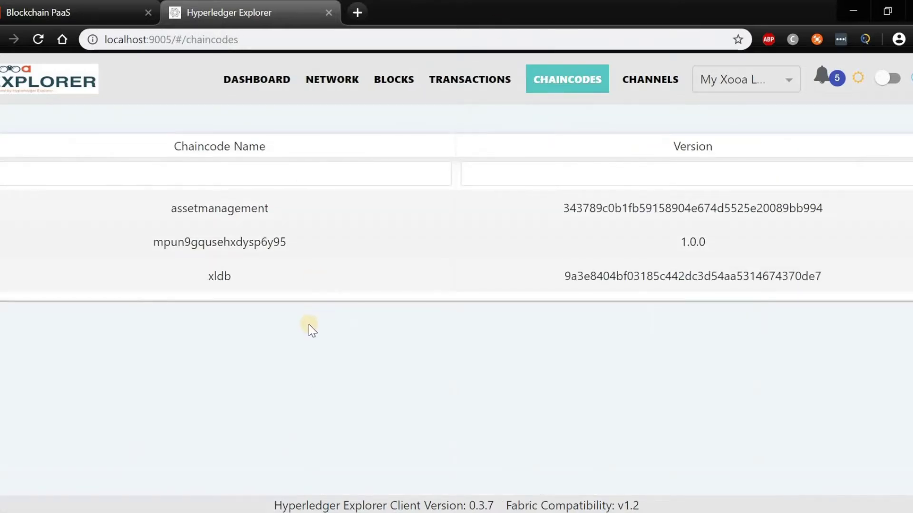
{"action": "left_click", "coordinate": [658, 83]}
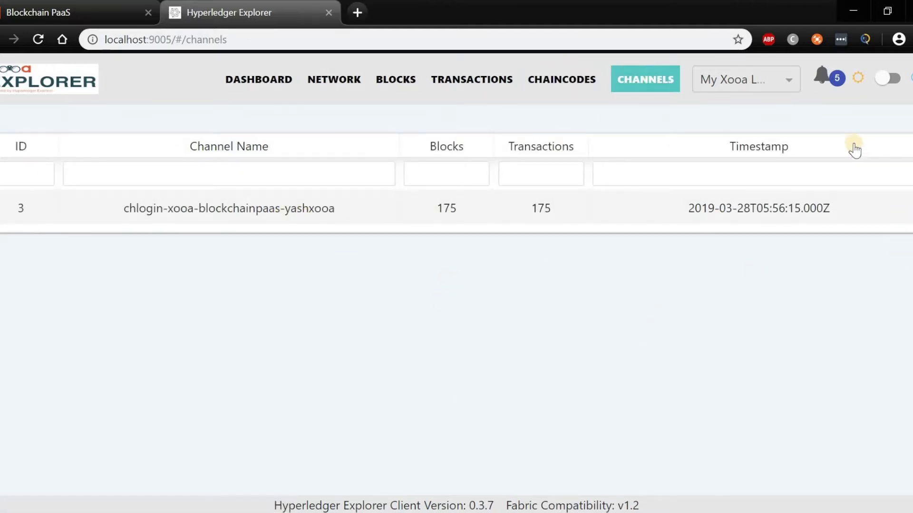
{"action": "left_click", "coordinate": [832, 81]}
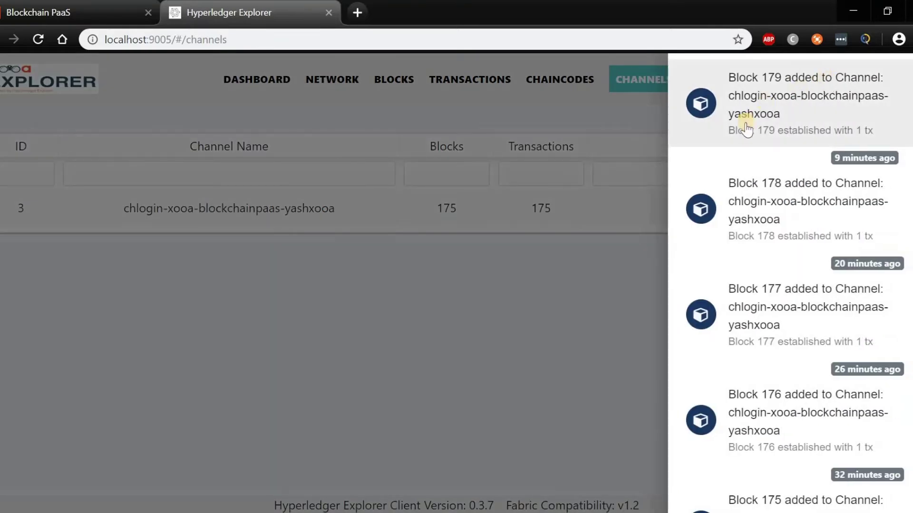
{"action": "left_click", "coordinate": [578, 324]}
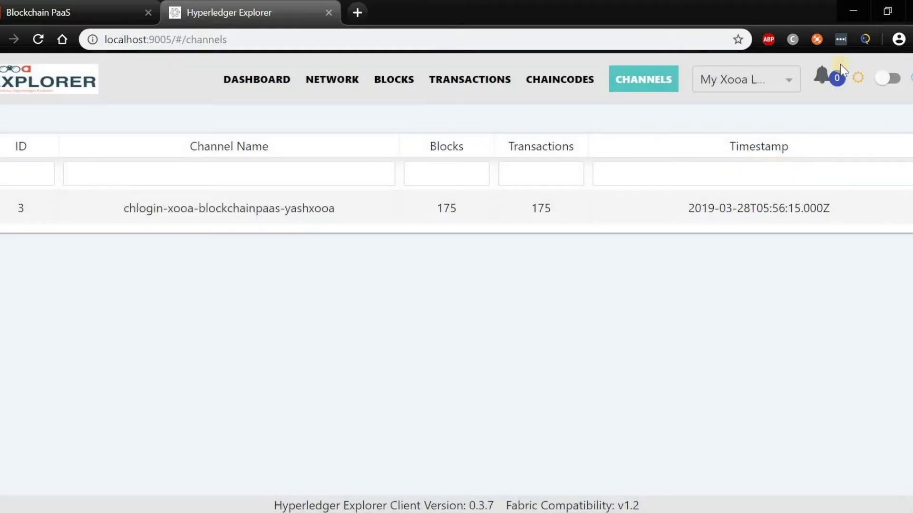
{"action": "left_click", "coordinate": [67, 7]}
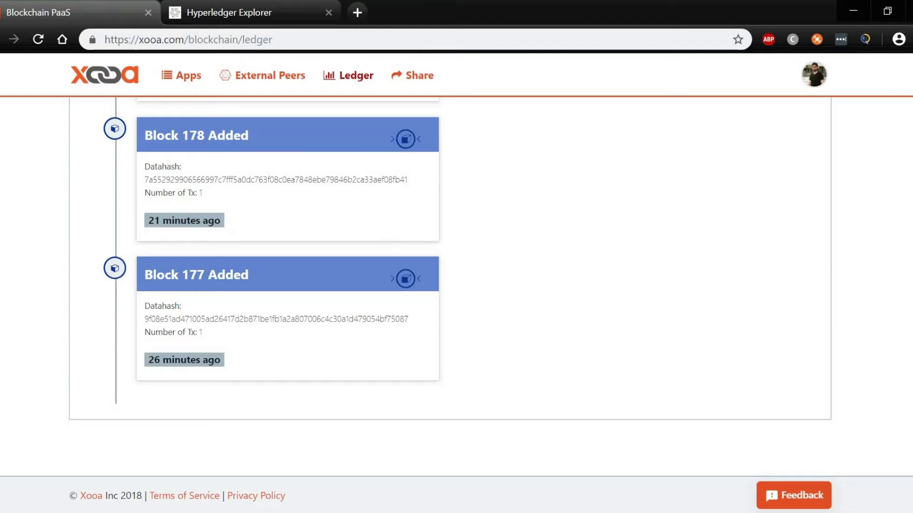
{"action": "scroll", "coordinate": [450, 285], "scroll_direction": "up", "scroll_amount": 15}
{"action": "left_click", "coordinate": [181, 78]}
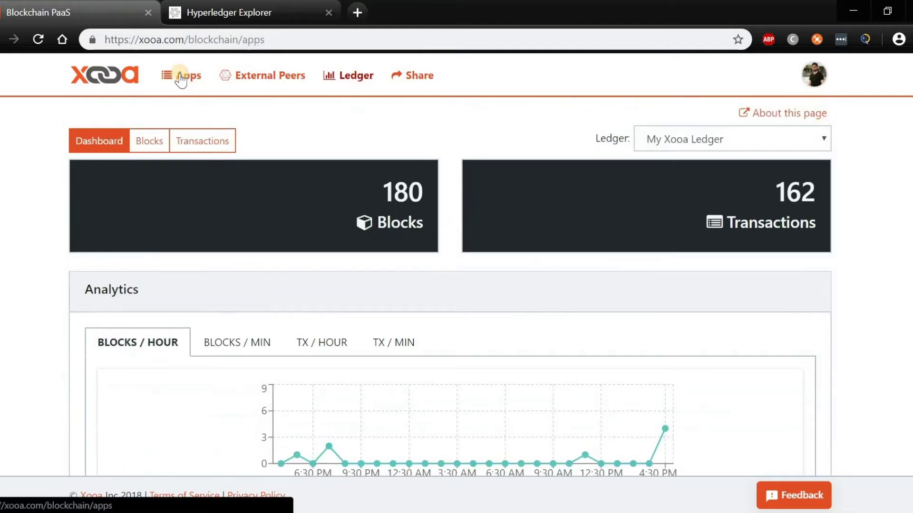
{"action": "left_click", "coordinate": [108, 246]}
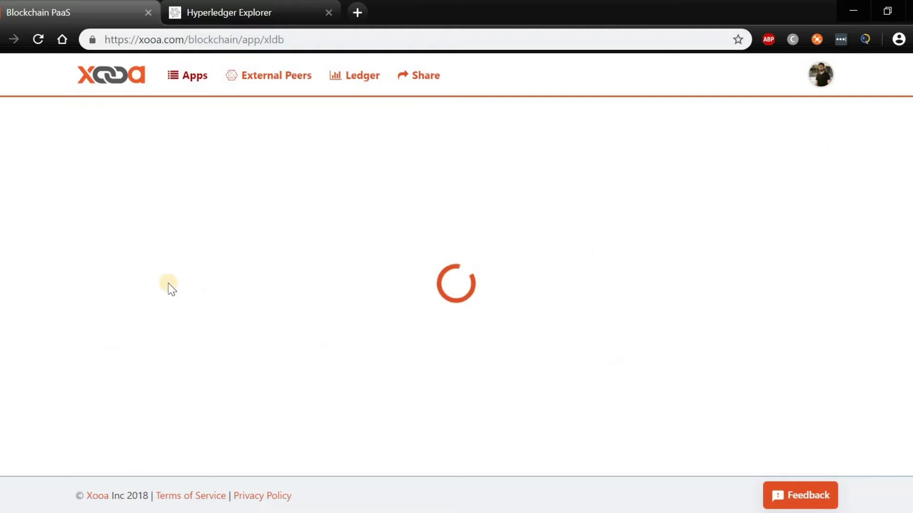
{"action": "left_click", "coordinate": [145, 324]}
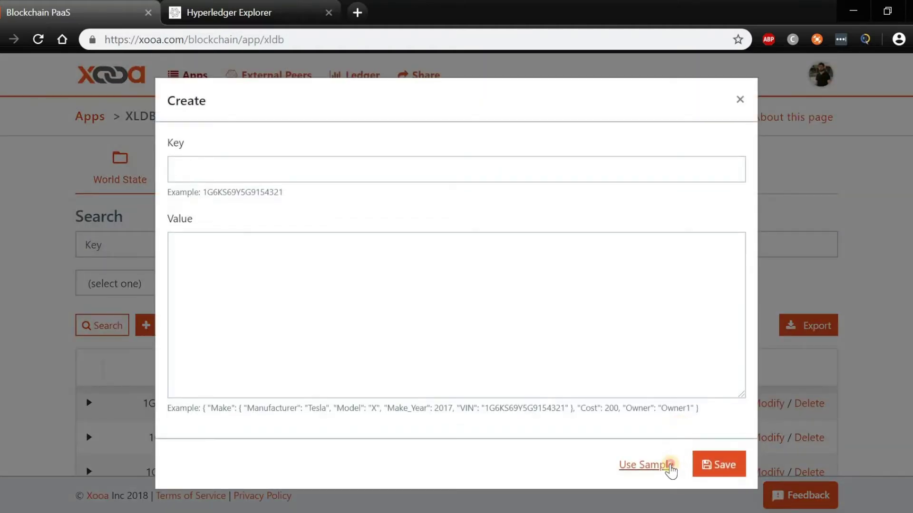
{"action": "left_click", "coordinate": [670, 469]}
{"action": "left_click", "coordinate": [300, 176]}
{"action": "type", "text": "123"}
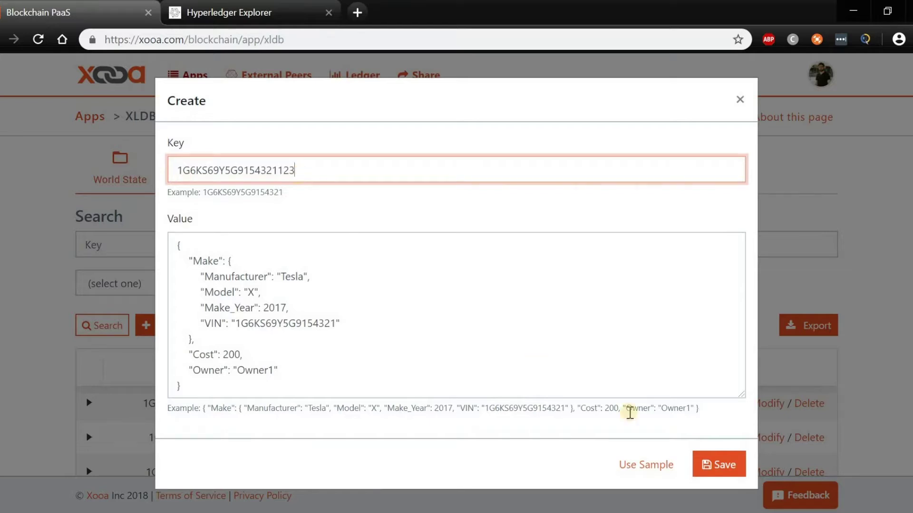
{"action": "left_click", "coordinate": [724, 466]}
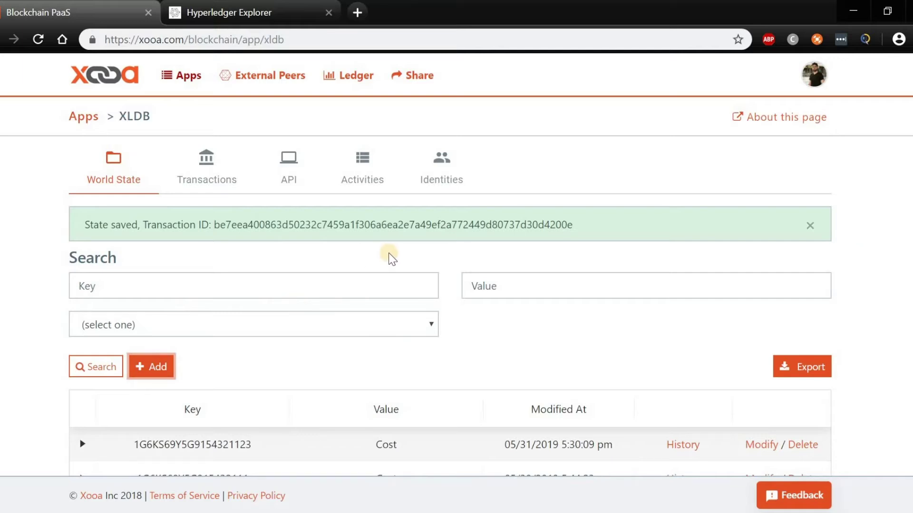
Step: Compare the Hyperledger Explorer dashboard with Xooa's ledger dashboard counts
{"action": "left_click", "coordinate": [239, 14]}
{"action": "left_click", "coordinate": [261, 79]}
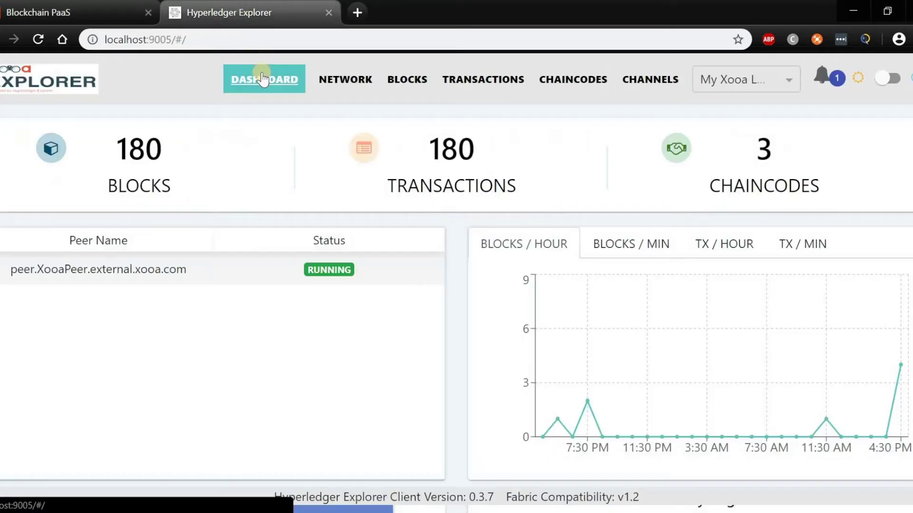
{"action": "left_click", "coordinate": [57, 6]}
{"action": "left_click", "coordinate": [360, 76]}
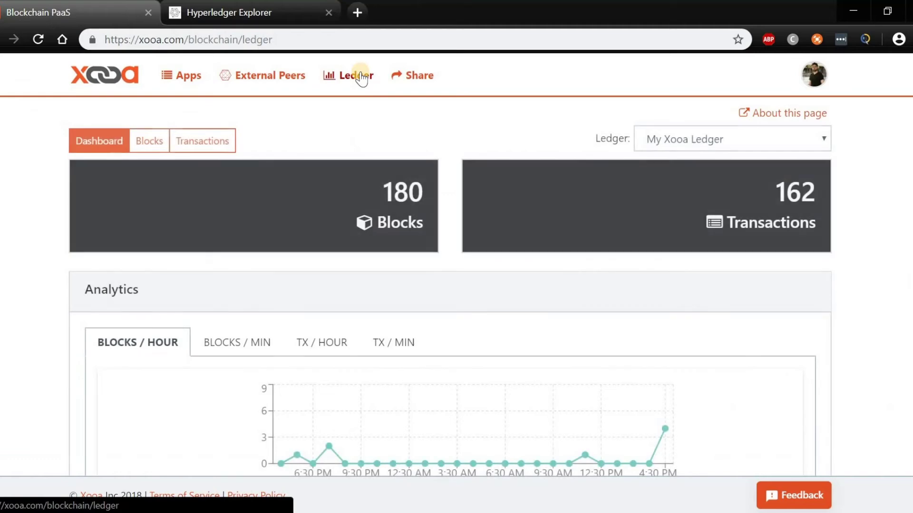
Step: Reload Explorer to show 181 blocks, confirm the new xldb endorser transaction, and return to Xooa's ledger
{"action": "left_click", "coordinate": [203, 4]}
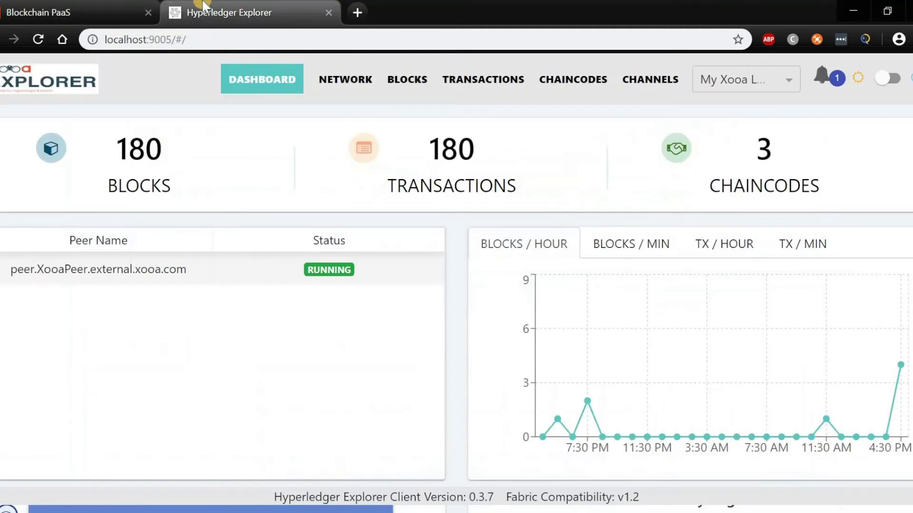
{"action": "left_click", "coordinate": [244, 38]}
{"action": "key", "text": "Return"}
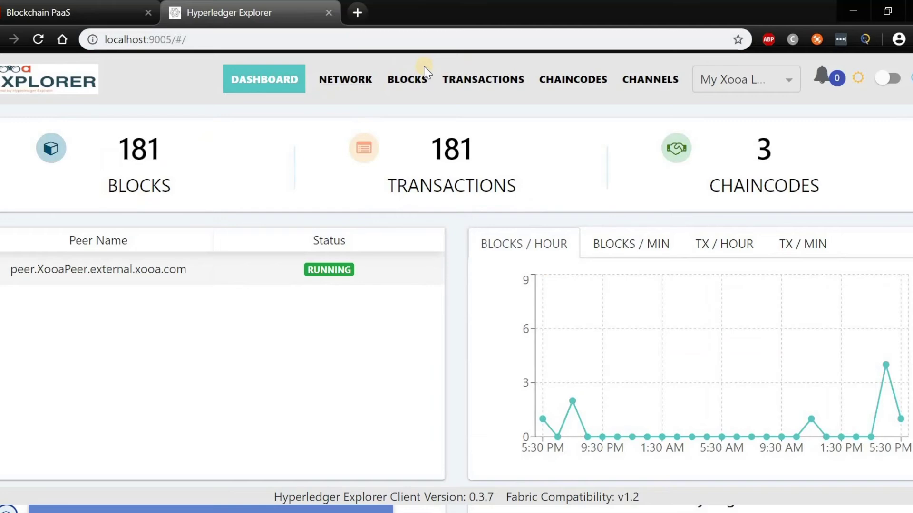
{"action": "left_click", "coordinate": [475, 79]}
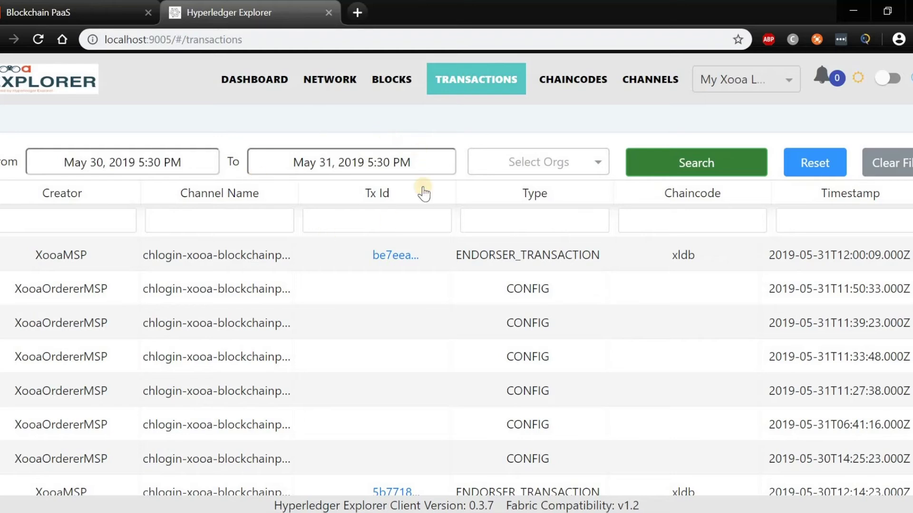
{"action": "left_click", "coordinate": [132, 7]}
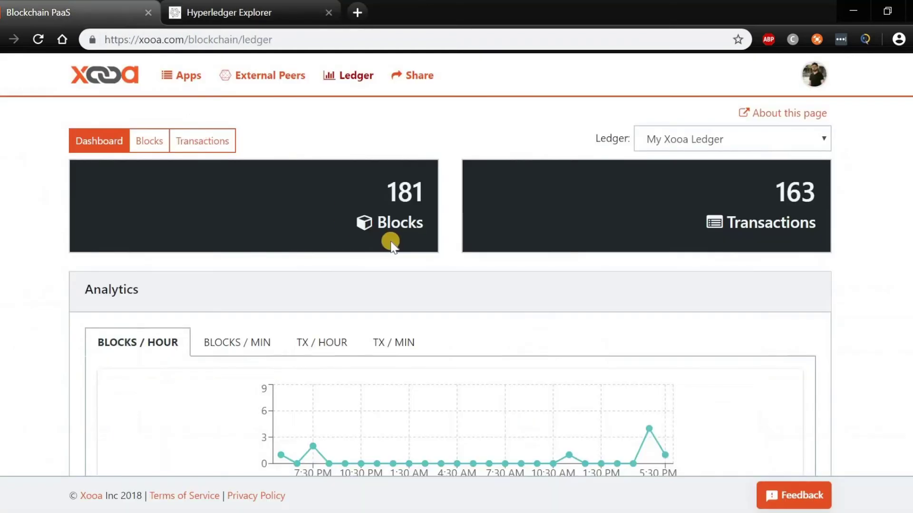
Step: Delete observing peers XooaNewPeer2 and XooaNewPeer1 under External Peers, leaving YashXooaPeer and XooaPeer
{"action": "left_click", "coordinate": [164, 77]}
{"action": "left_click", "coordinate": [273, 78]}
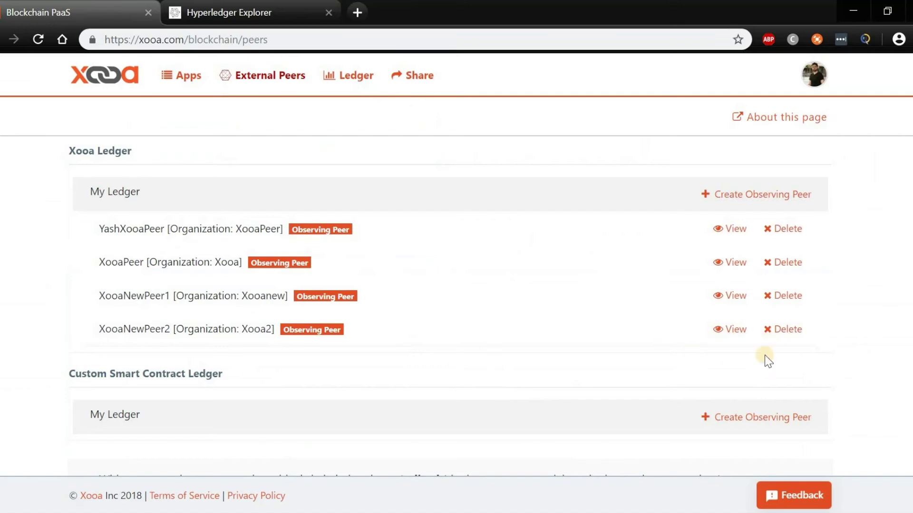
{"action": "left_click", "coordinate": [787, 331]}
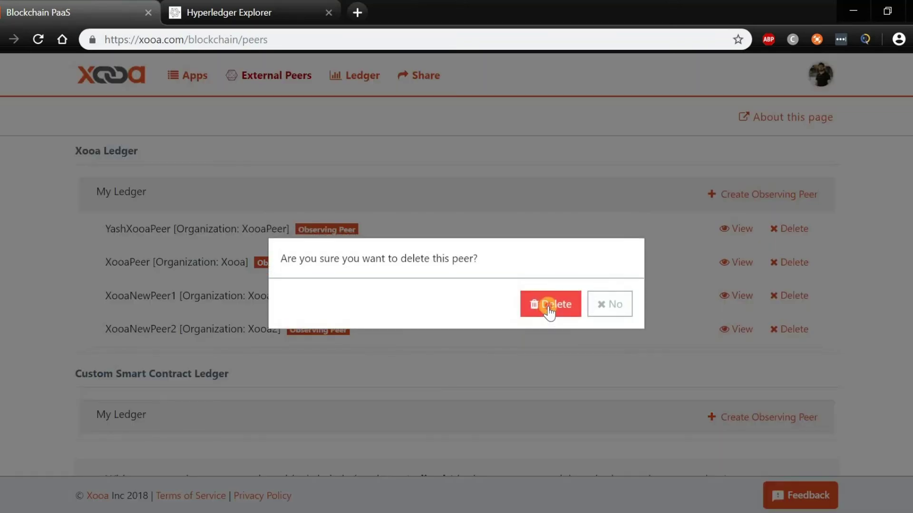
{"action": "left_click", "coordinate": [549, 310]}
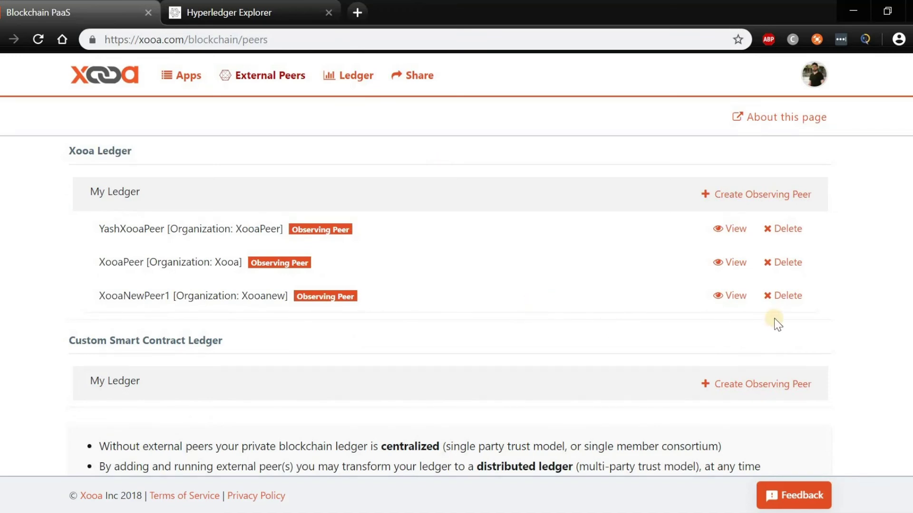
{"action": "left_click", "coordinate": [807, 296]}
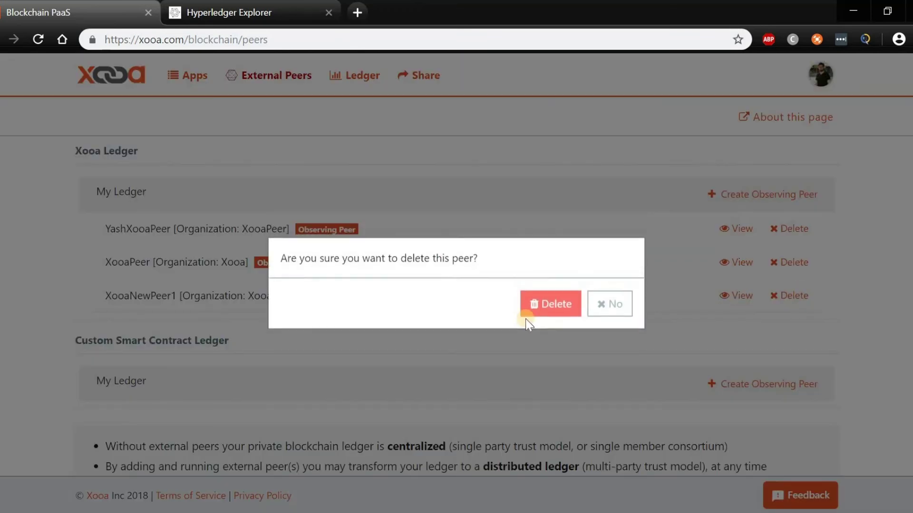
{"action": "left_click", "coordinate": [548, 301]}
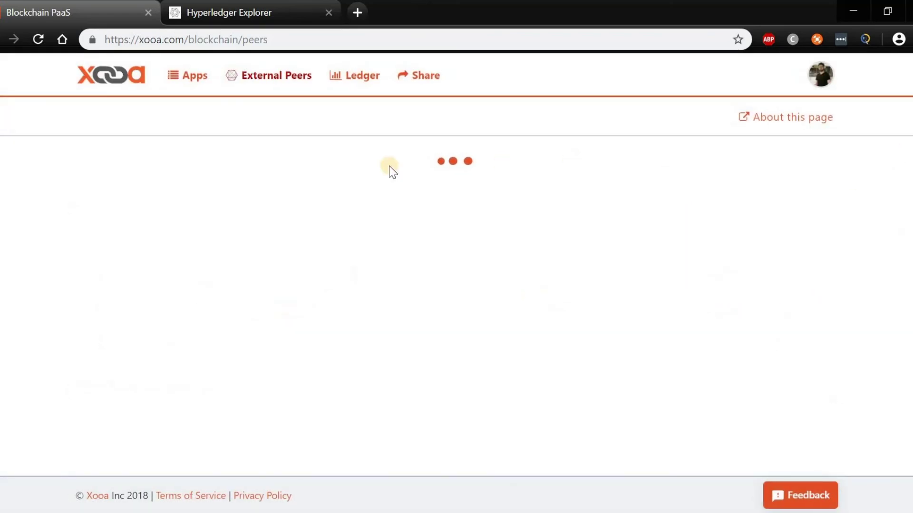
Step: Return to Xooa's apps overview and open the Account dropdown from the avatar
{"action": "left_click", "coordinate": [187, 77]}
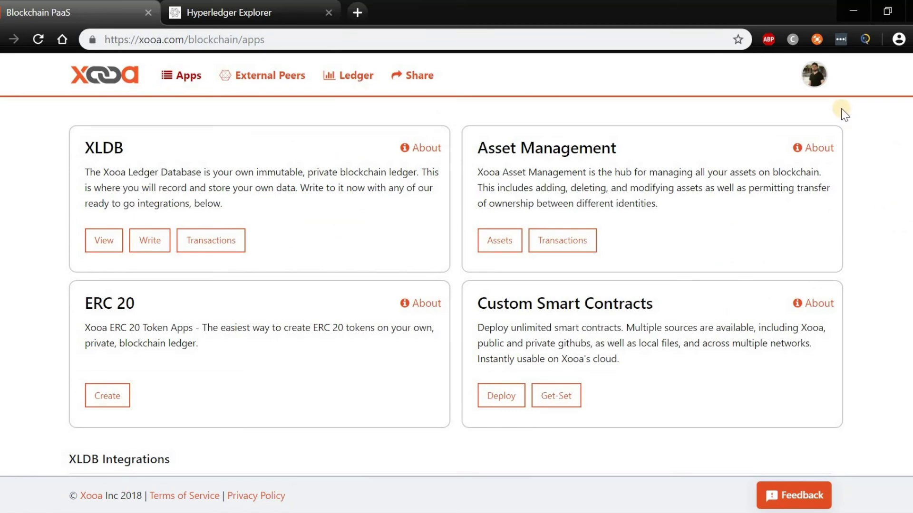
{"action": "left_click", "coordinate": [814, 74]}
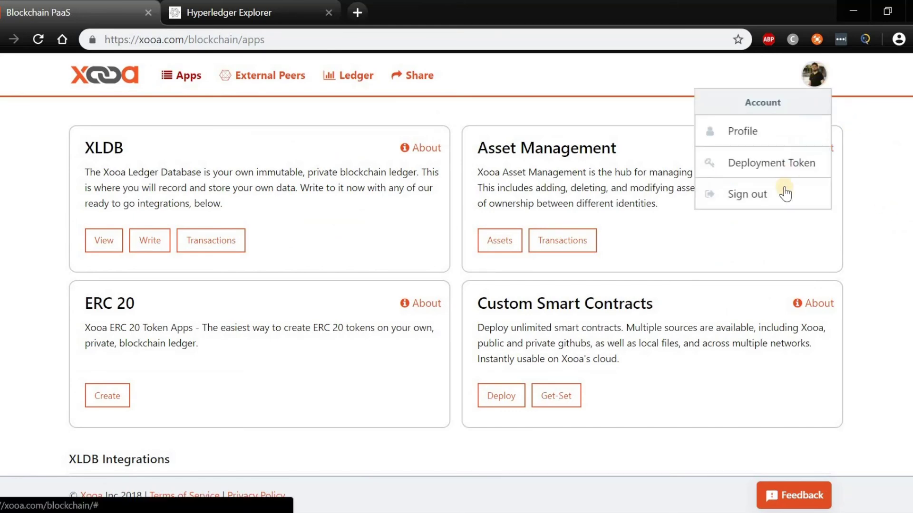